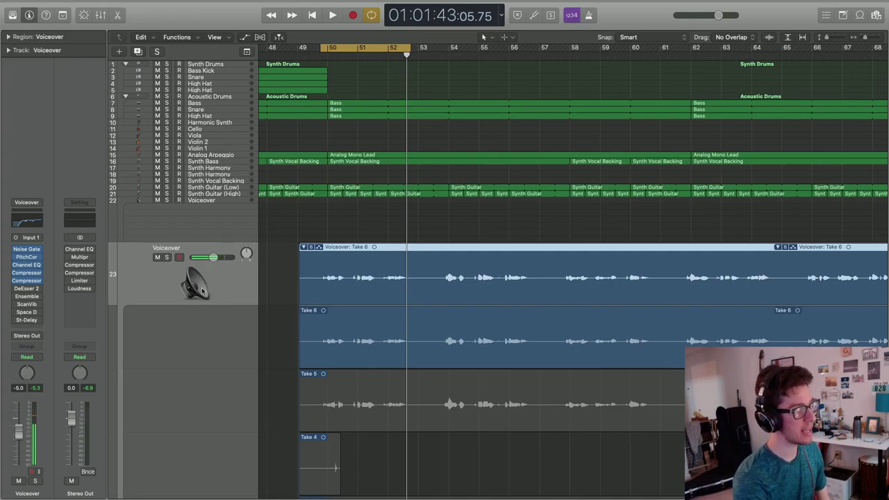
left_click(27, 288)
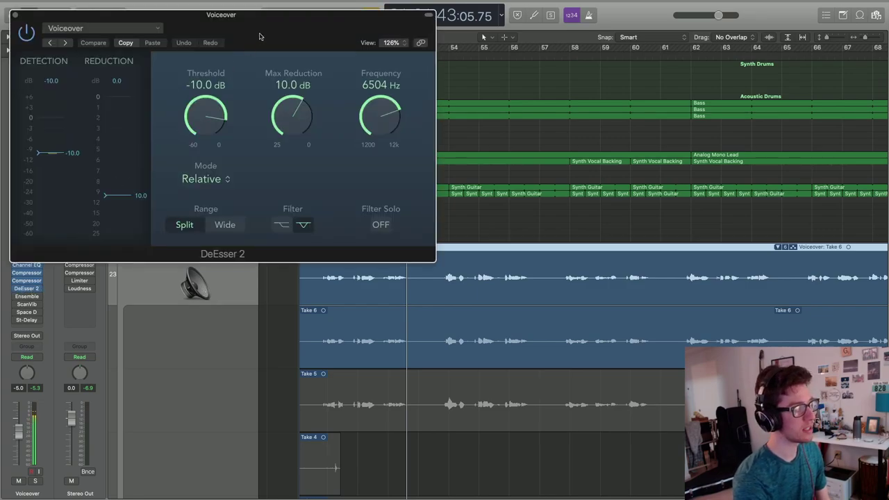
left_click_drag(260, 37, 446, 90)
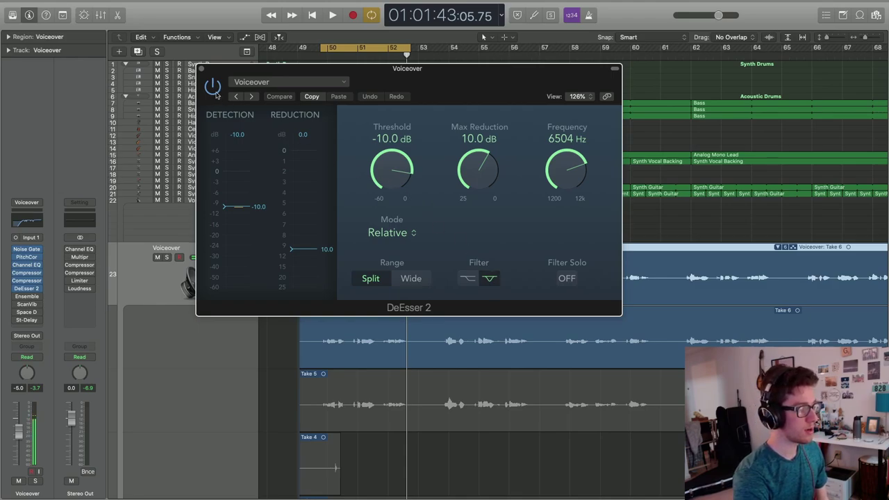
Close DeEsser 2, open Stereo Out's Channel EQ, and disable the 75, 158 and 390 Hz bands
left_click(202, 69)
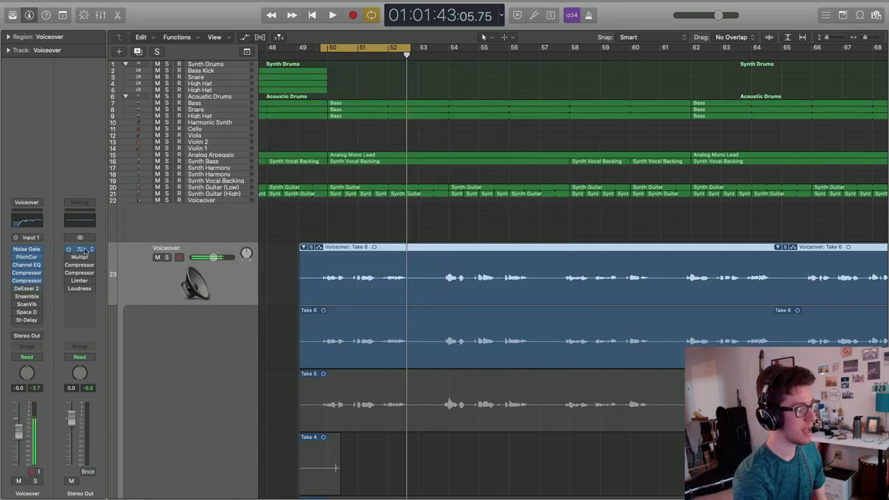
left_click(85, 251)
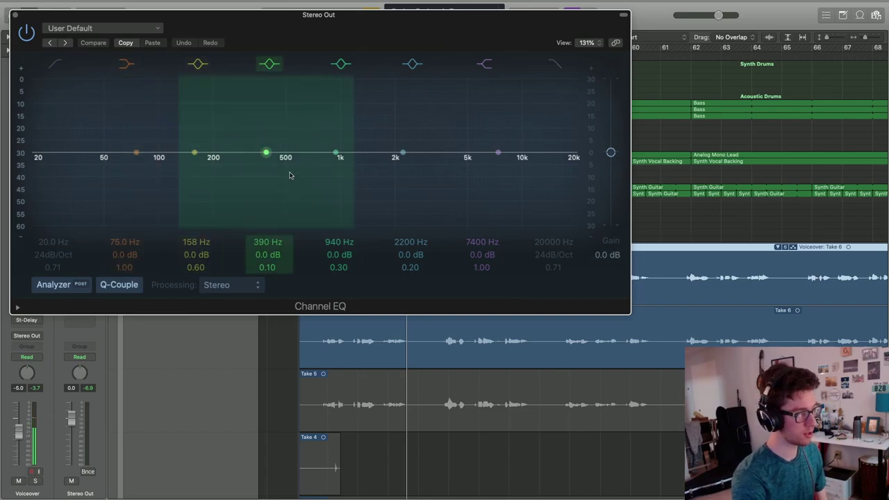
left_click(133, 66)
left_click(197, 64)
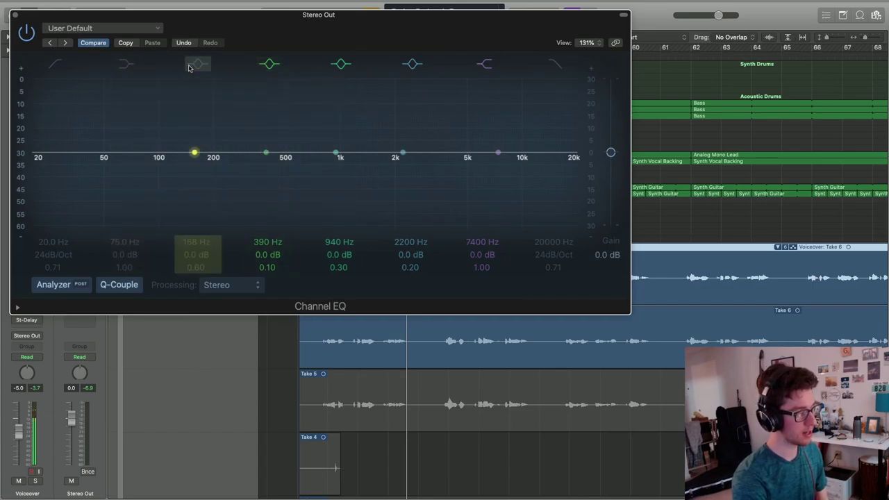
left_click(273, 66)
Shape one band into a narrow peak boosting 5100 Hz by +11.0 dB at Q 5.30
left_click_drag(402, 152, 456, 139)
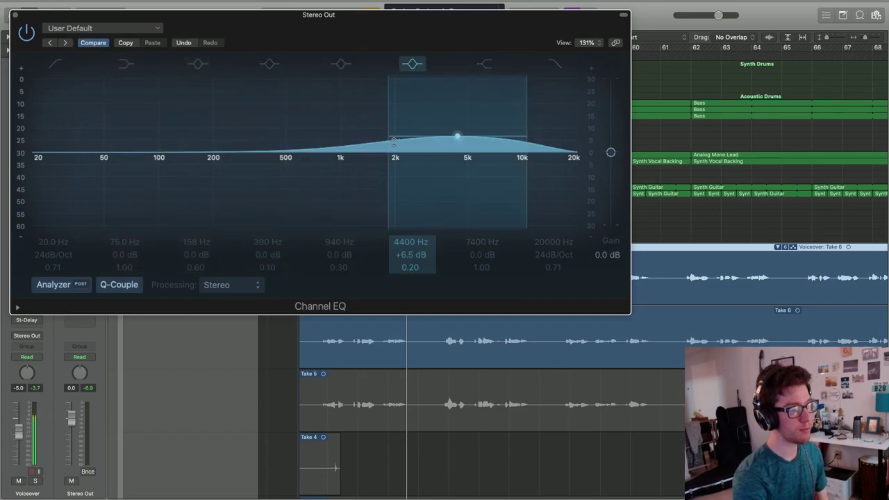
left_click_drag(389, 139, 489, 123)
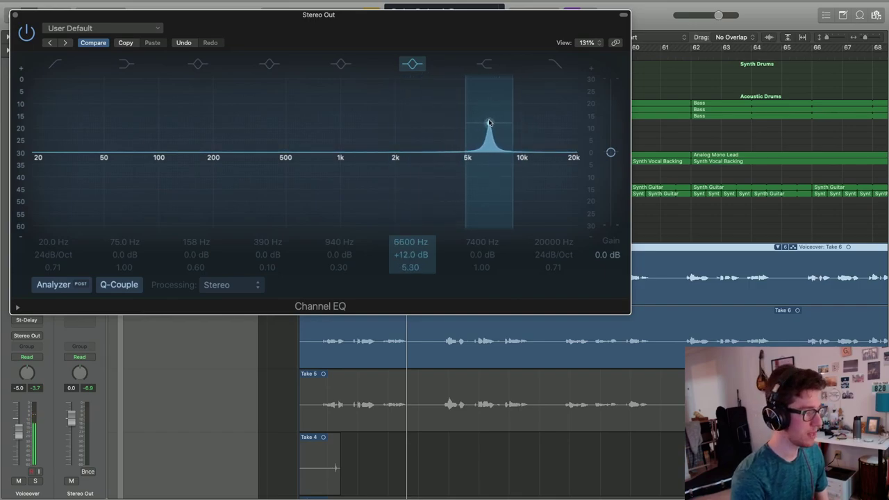
left_click_drag(488, 122, 522, 116)
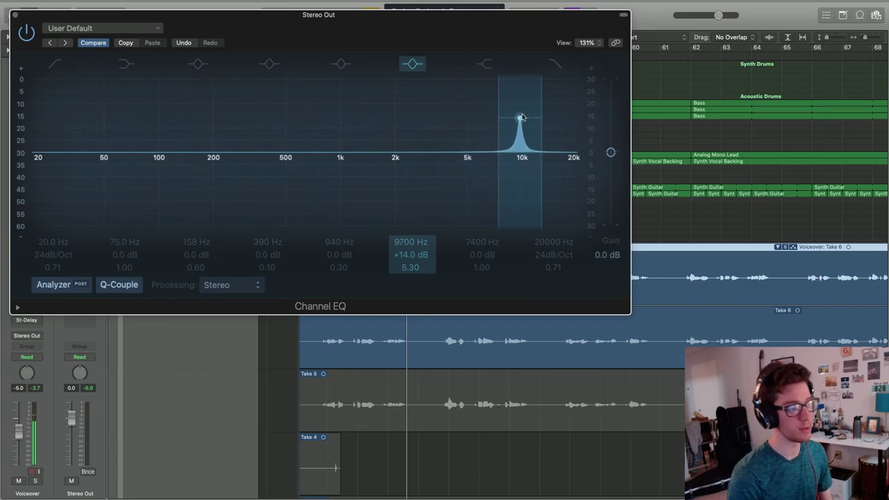
left_click_drag(522, 117, 468, 127)
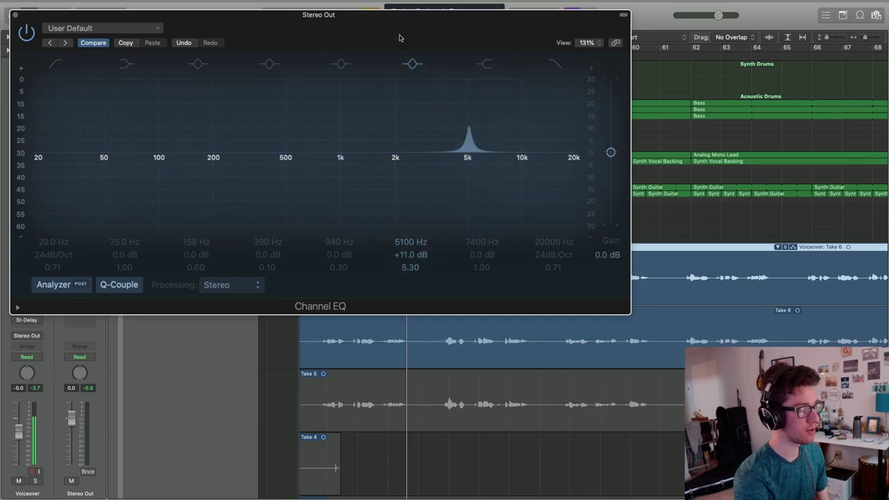
left_click_drag(399, 37, 443, 70)
While the voiceover plays, sweep the peak to 5600 Hz at +14.5 dB, then lower it to about +6.5 dB
key("space")
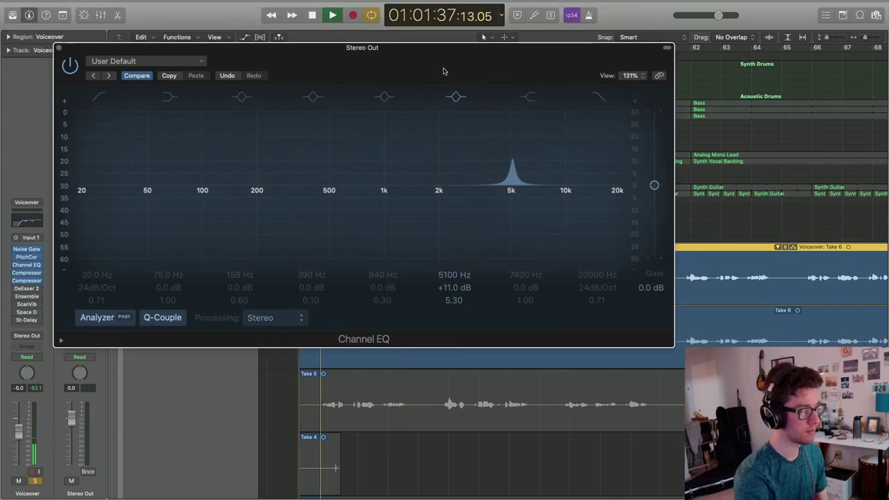
mouse_move(512, 167)
left_mouse_down()
mouse_move(533, 148)
mouse_move(520, 156)
mouse_move(522, 167)
left_mouse_up()
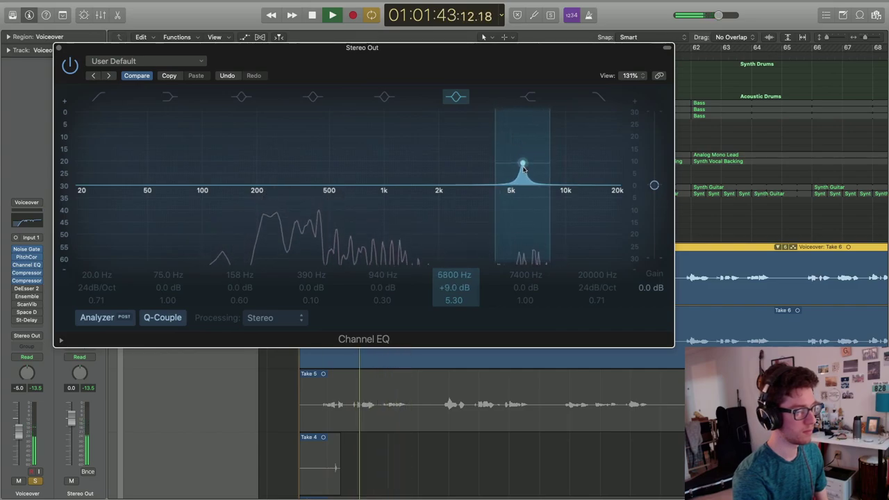
key("space")
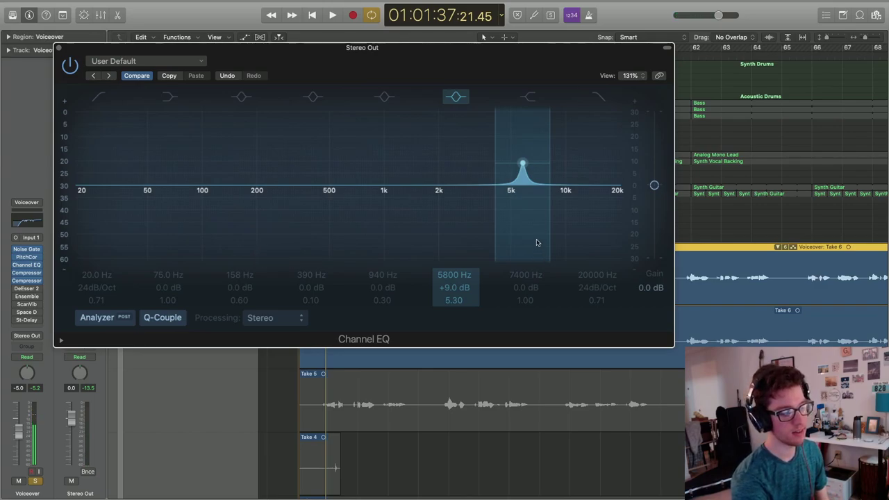
key("space")
left_click_drag(522, 172, 512, 186)
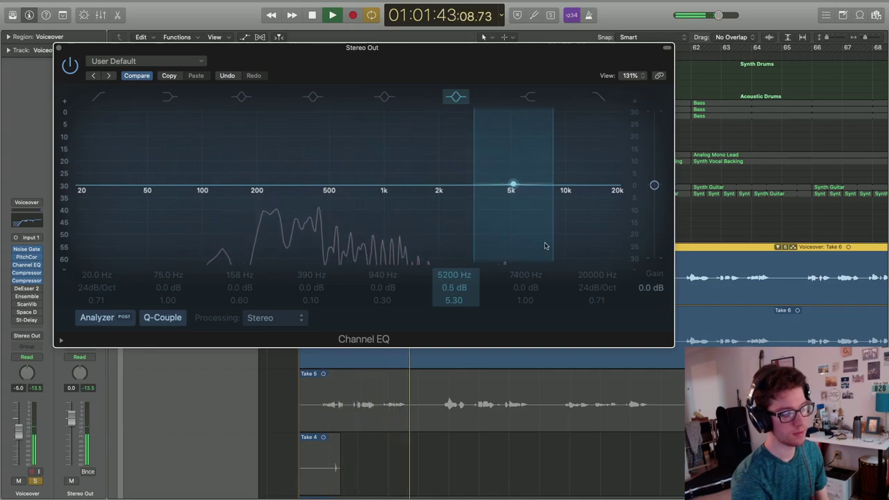
key("space")
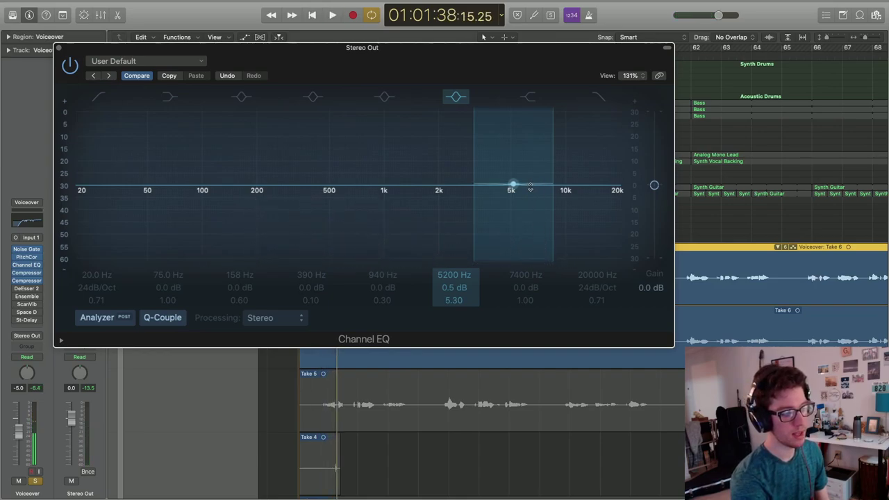
Sweep the peak to 6900 Hz at +17.5 dB while listening, then switch that band off
left_click_drag(511, 186, 536, 184)
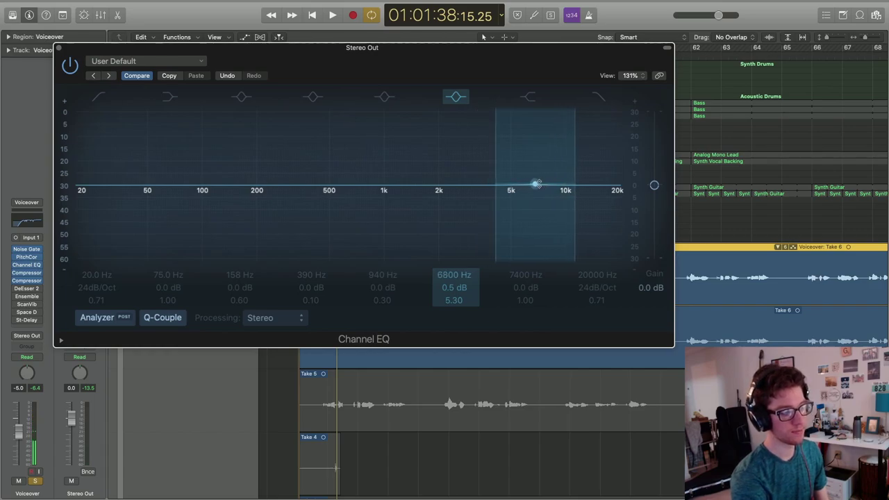
key("space")
left_click_drag(537, 184, 539, 127)
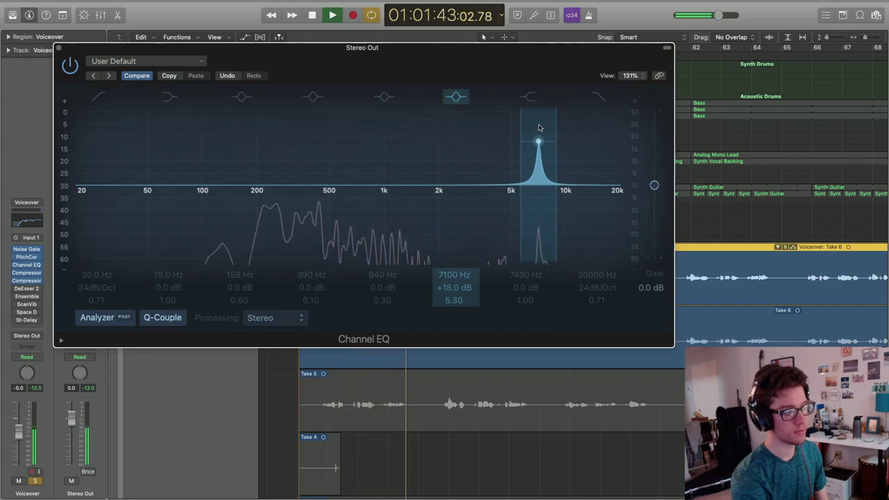
key("space")
left_click_drag(539, 128, 536, 128)
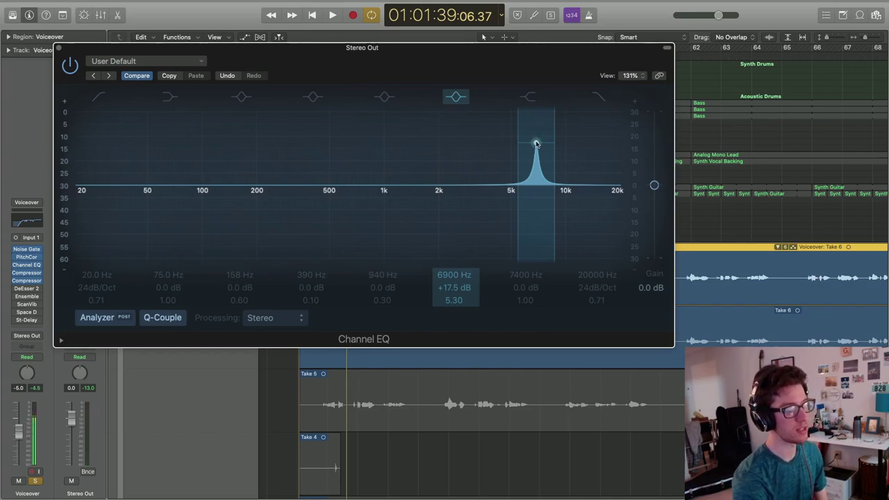
left_click(456, 97)
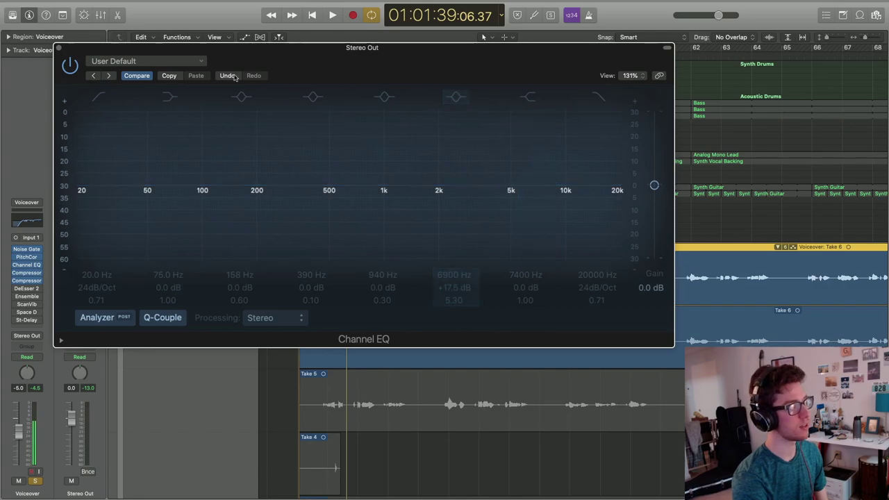
Close the Channel EQ, reopen the Voiceover's DeEsser 2, and enter 6900 as its frequency (6897 Hz)
left_click(59, 48)
left_click(16, 289)
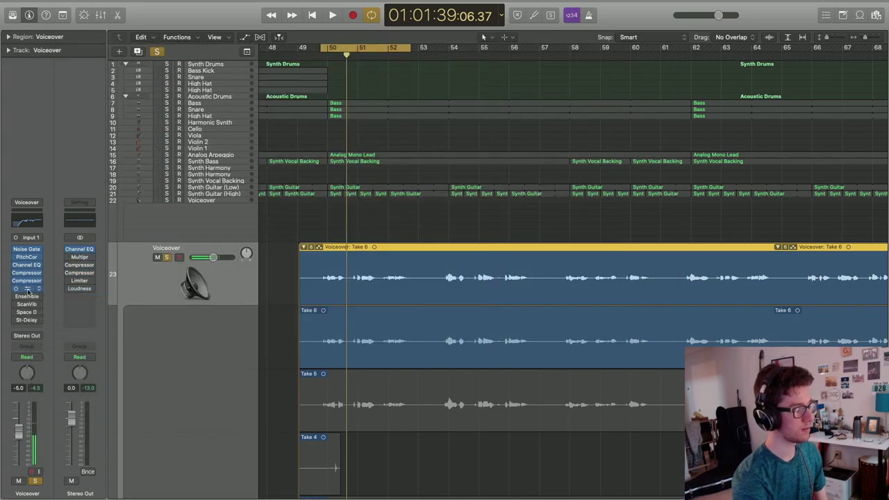
left_click(27, 289)
left_click_drag(576, 183, 577, 179)
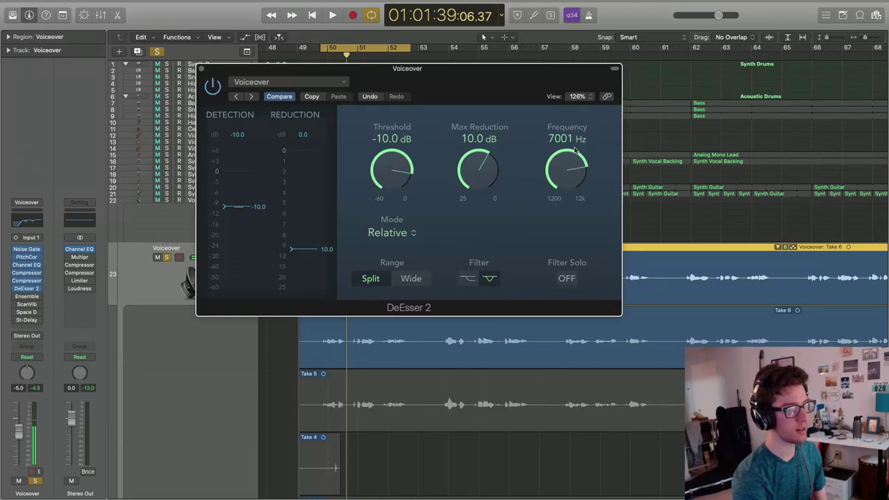
type("6900")
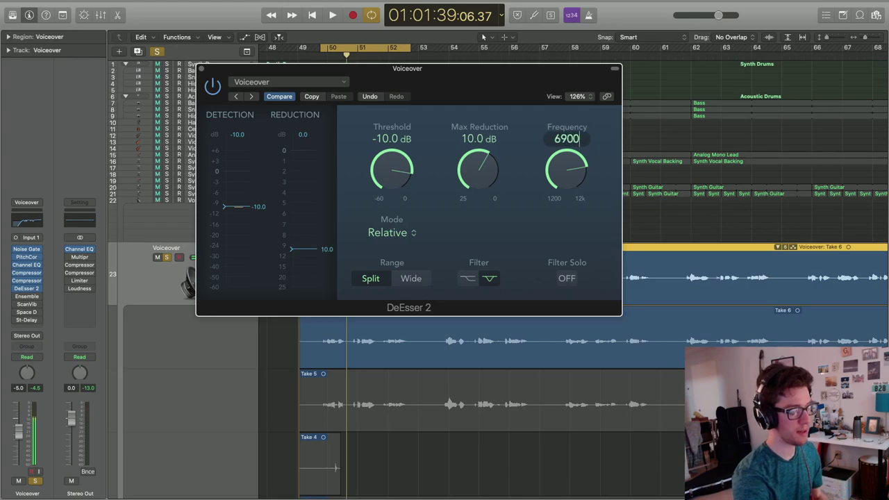
key("Return")
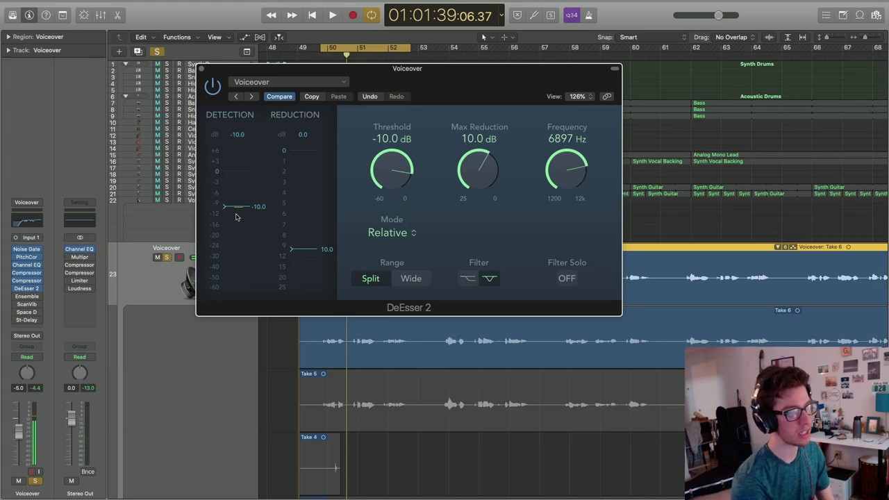
key("space")
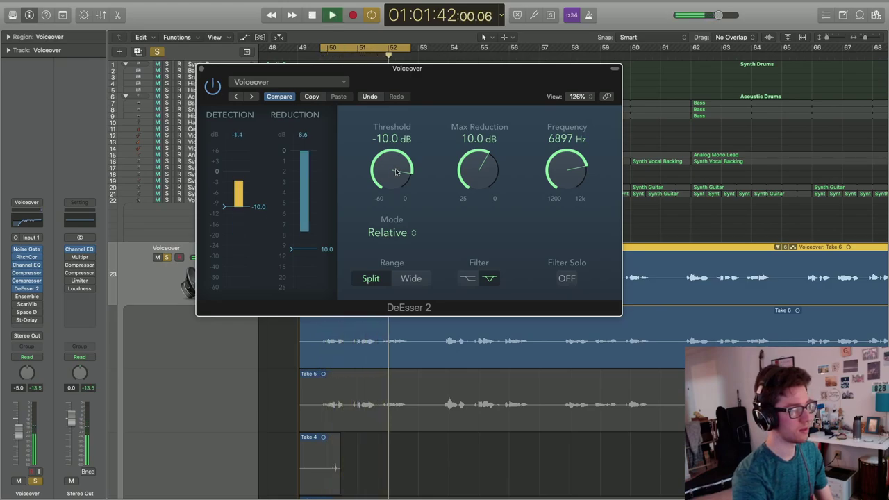
Audition the DeEsser 2 threshold at -20.0 dB, then settle it at -16.0 dB
key("space")
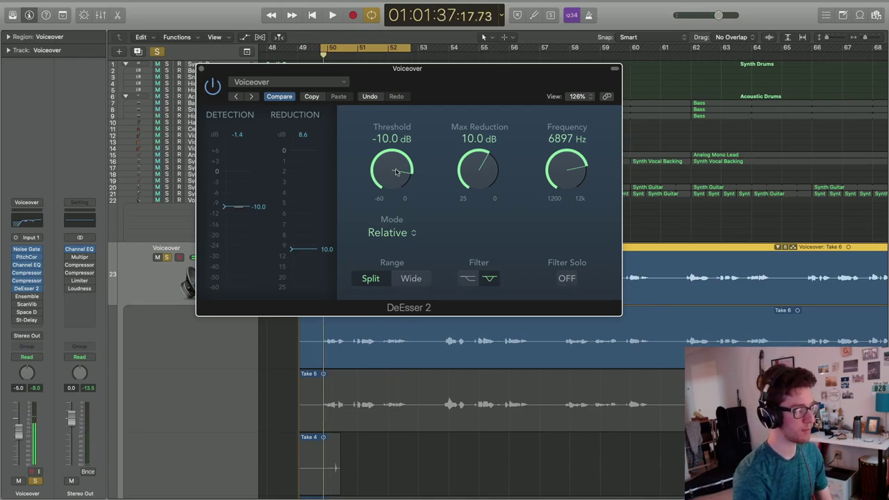
left_click_drag(396, 172, 398, 195)
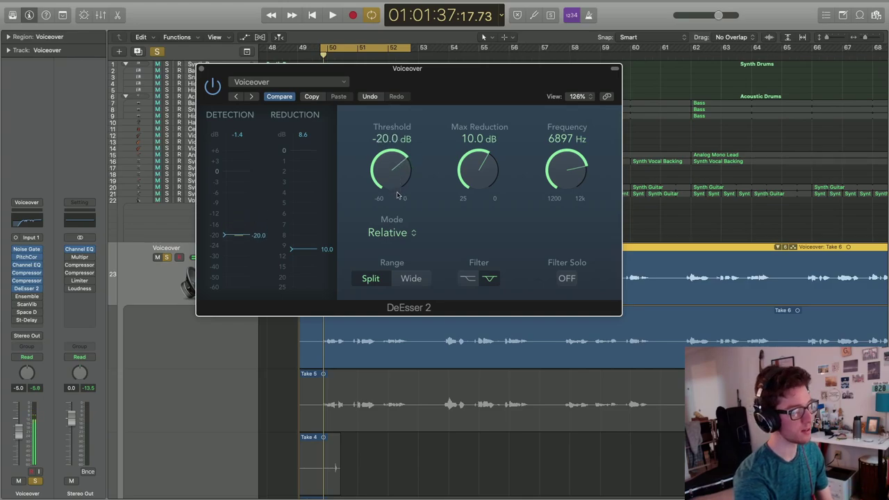
key("space")
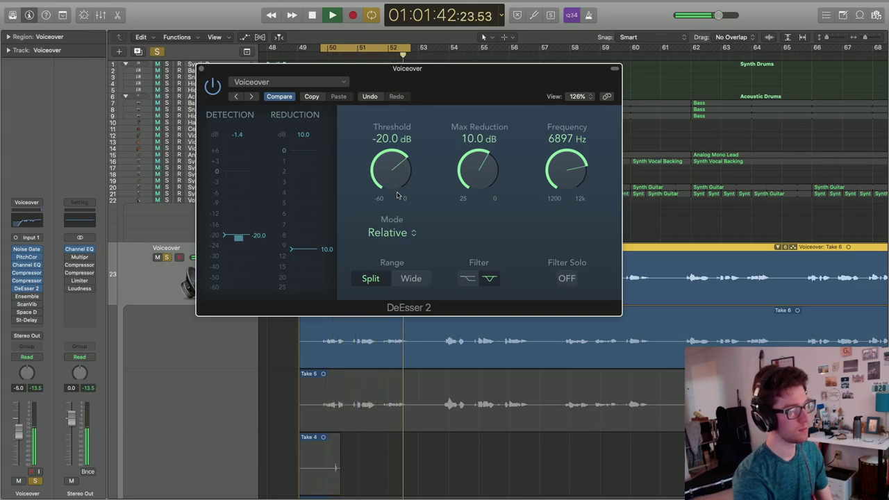
key("space")
left_click_drag(397, 196, 396, 167)
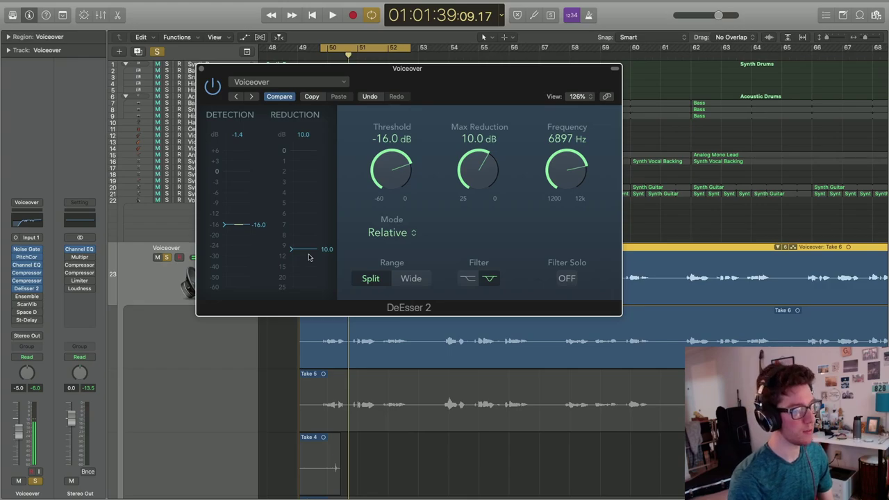
key("space")
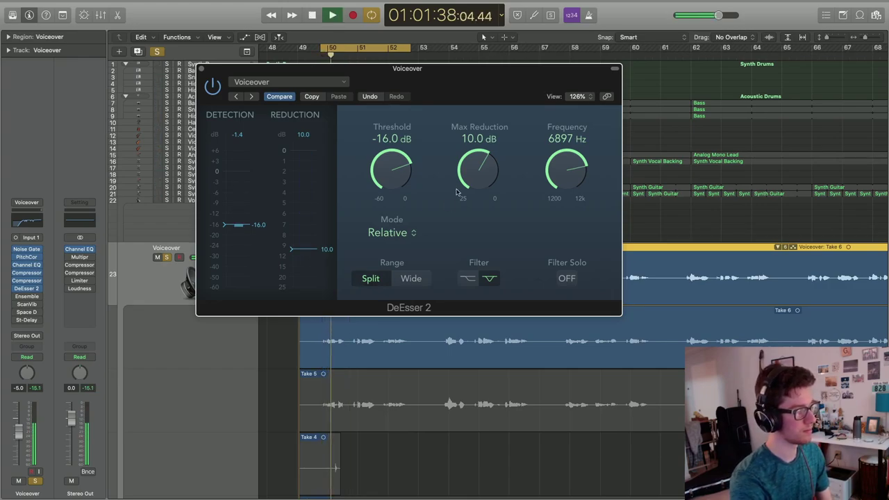
Raise DeEsser 2 max reduction to 14.0 dB, close its window, and play the voiceover
left_click_drag(476, 171, 475, 195)
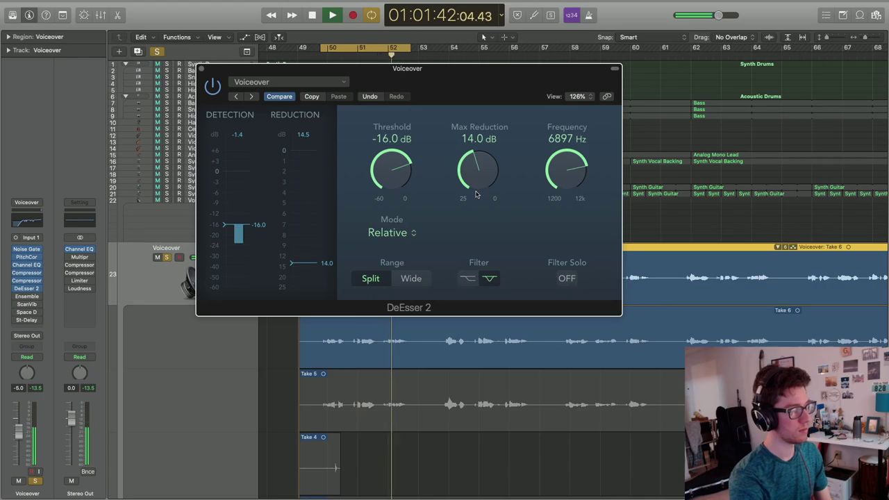
key("space")
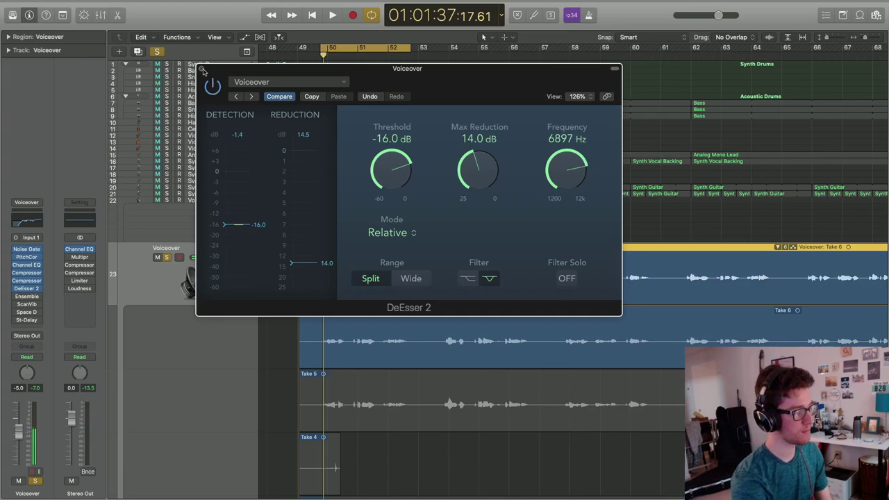
left_click(202, 69)
key("space")
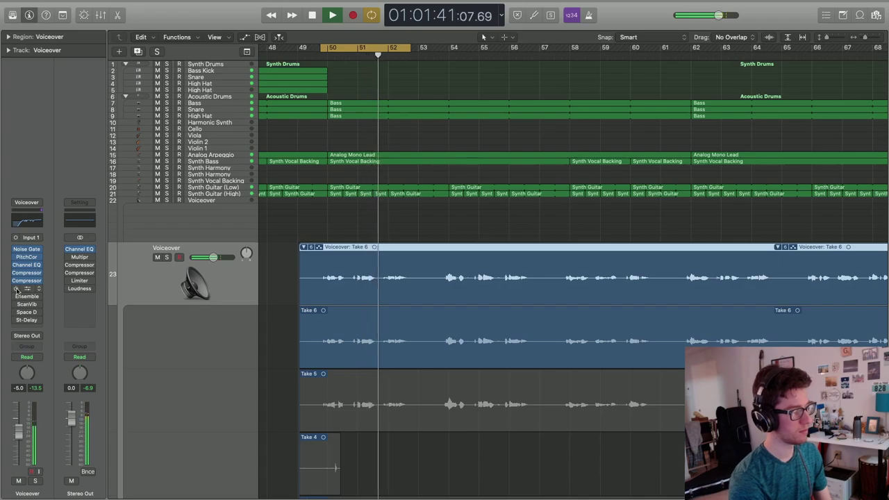
Stop the voiceover playback
key("space")
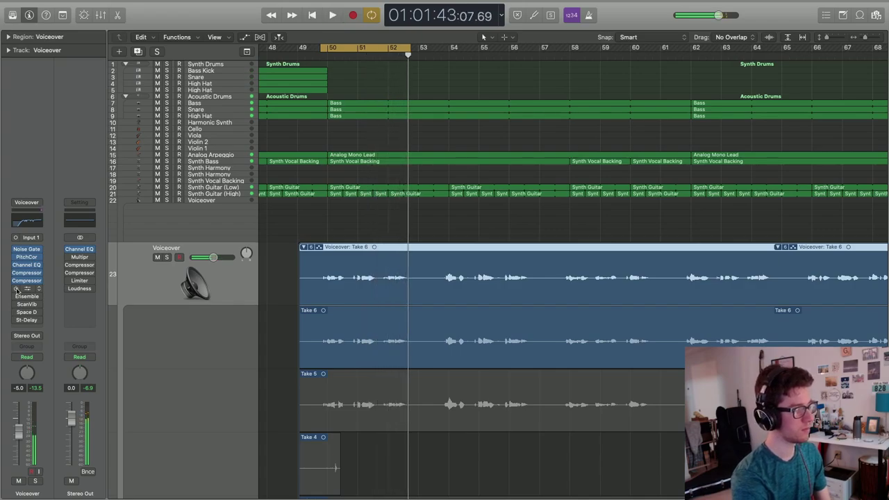